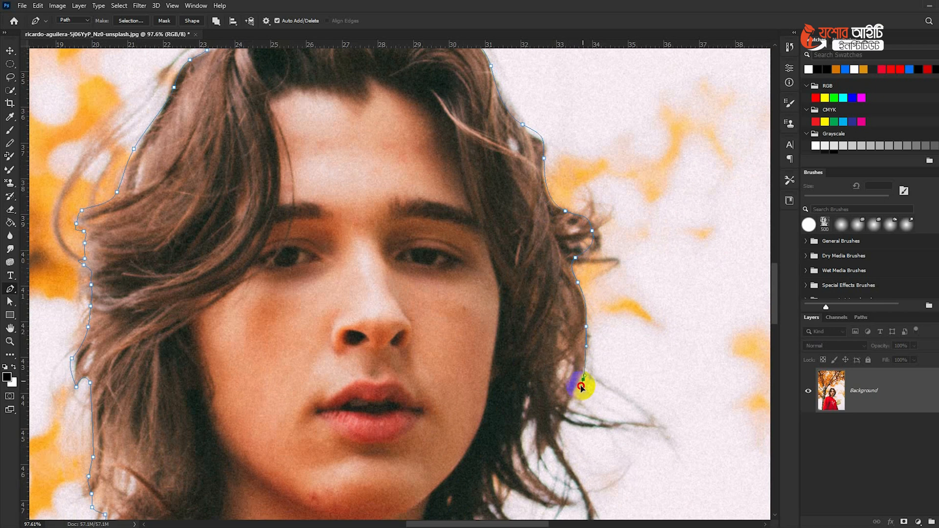
- Trace the pen path around the hair on the right side of the face, down past the neck to the sweater collar
{"action": "mouse_move", "coordinate": [556, 428]}
{"action": "left_mouse_down"}
{"action": "mouse_move", "coordinate": [555, 257]}
{"action": "mouse_move", "coordinate": [553, 285]}
{"action": "left_mouse_up"}
{"action": "left_click_drag", "start_coordinate": [563, 305], "coordinate": [592, 359]}
{"action": "left_click_drag", "start_coordinate": [590, 377], "coordinate": [586, 386]}
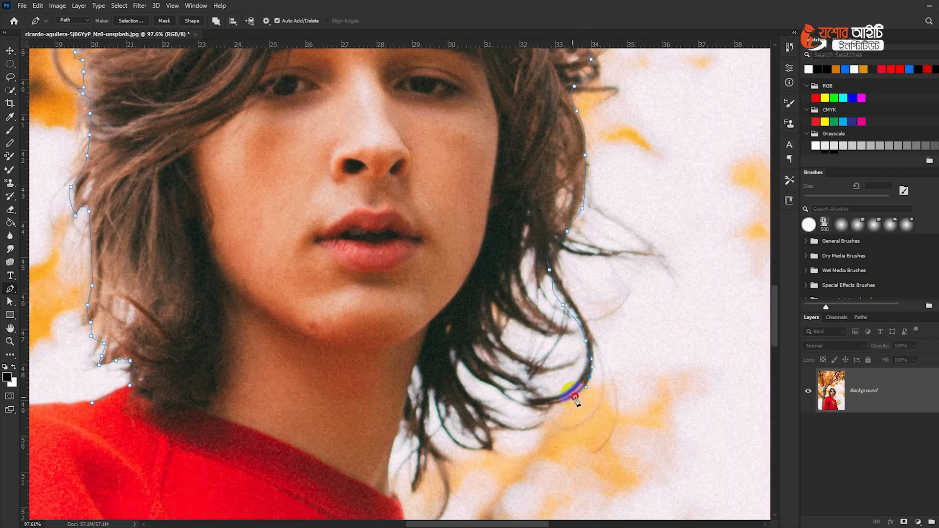
{"action": "left_click_drag", "start_coordinate": [538, 414], "coordinate": [534, 414]}
{"action": "left_click_drag", "start_coordinate": [499, 448], "coordinate": [490, 288]}
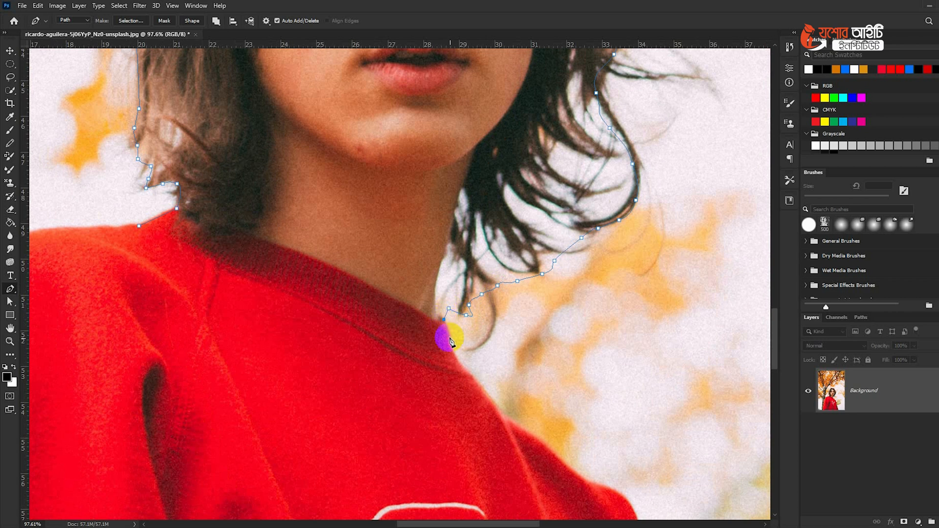
{"action": "left_click_drag", "start_coordinate": [454, 327], "coordinate": [453, 325]}
{"action": "left_click_drag", "start_coordinate": [446, 243], "coordinate": [440, 275]}
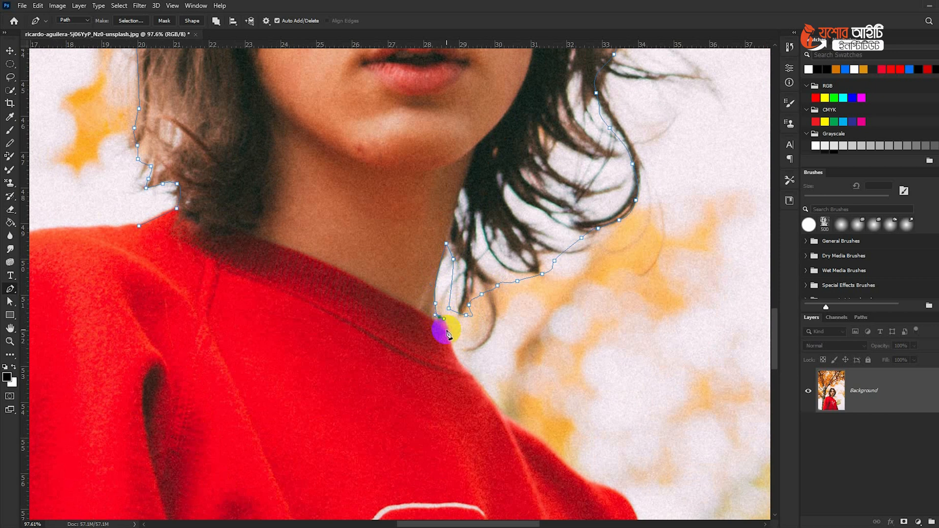
- Close the path across the red sweater at its starting anchor and convert it to a selection
{"action": "left_click", "coordinate": [456, 364]}
{"action": "left_click", "coordinate": [183, 320]}
{"action": "left_click_drag", "start_coordinate": [115, 257], "coordinate": [123, 243]}
{"action": "left_click", "coordinate": [139, 226]}
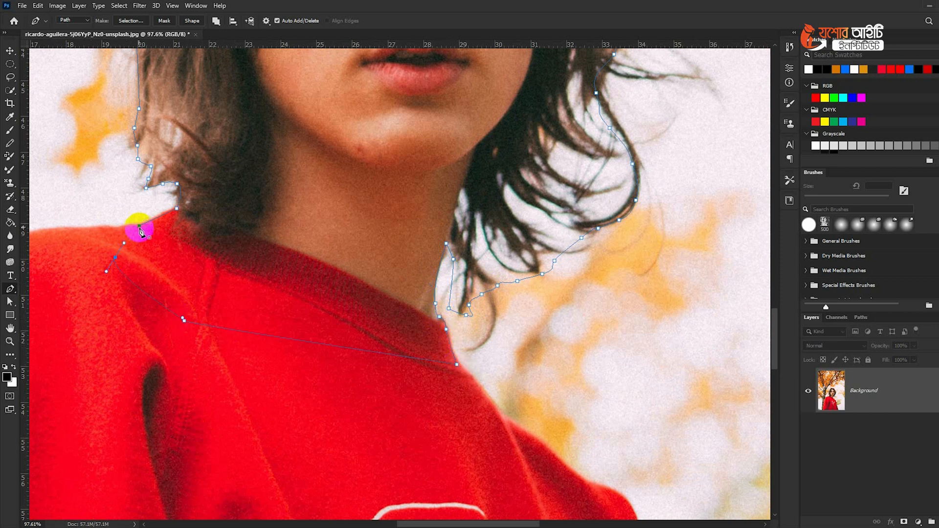
{"action": "key", "text": "ctrl+Return"}
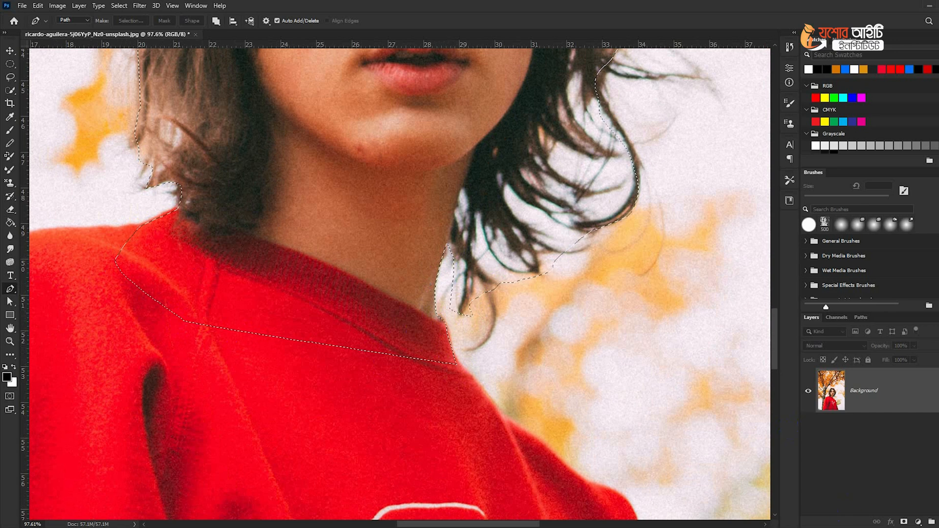
- Mask the photo layer with the selection and open the mask in Select and Mask
{"action": "left_click", "coordinate": [904, 521]}
{"action": "scroll", "coordinate": [654, 397], "scroll_direction": "down", "scroll_amount": 4}
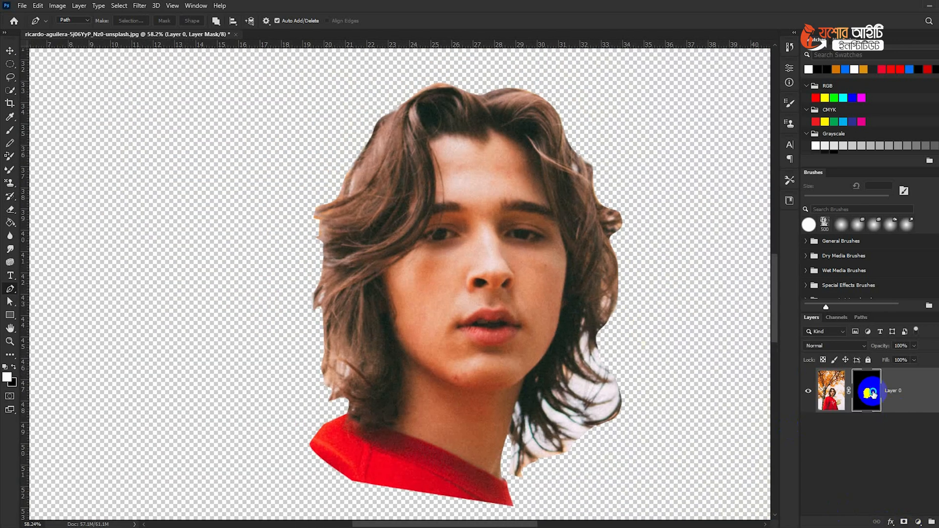
{"action": "right_click", "coordinate": [867, 391]}
{"action": "left_click", "coordinate": [902, 467]}
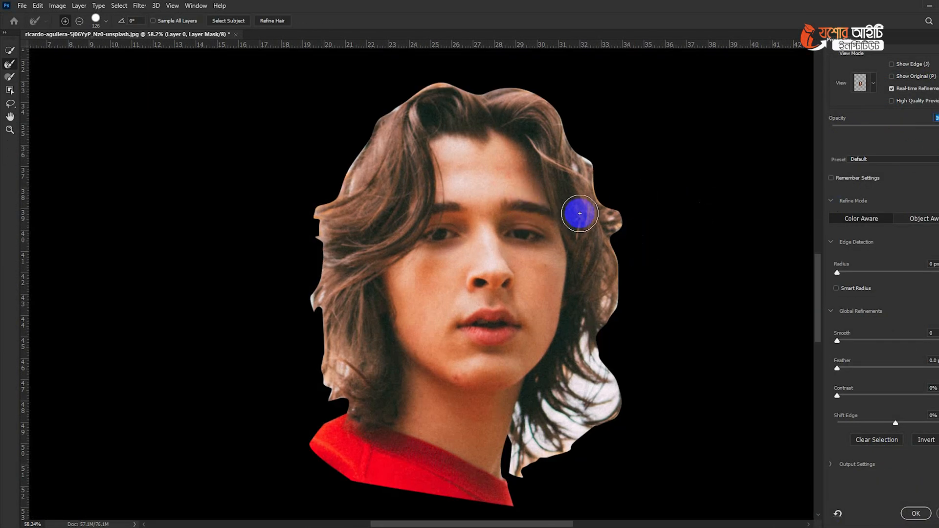
- Try to refine the hair edge along the left side and top of the head with a 100 px Refine Edge brush
{"action": "mouse_move", "coordinate": [358, 126]}
{"action": "left_mouse_down"}
{"action": "mouse_move", "coordinate": [384, 110]}
{"action": "mouse_move", "coordinate": [397, 143]}
{"action": "left_mouse_up"}
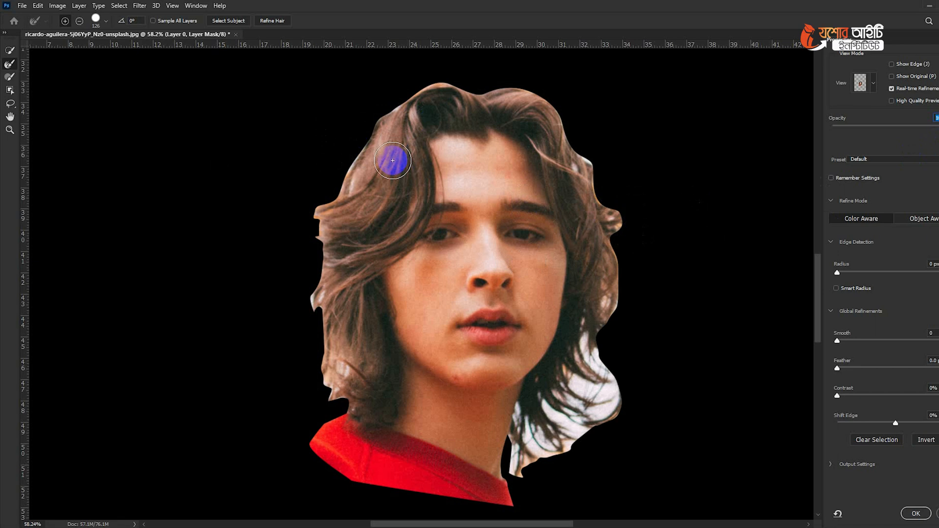
{"action": "left_click", "coordinate": [100, 27]}
{"action": "left_click_drag", "start_coordinate": [102, 48], "coordinate": [98, 48]}
{"action": "left_click", "coordinate": [360, 33]}
{"action": "mouse_move", "coordinate": [341, 172]}
{"action": "left_mouse_down"}
{"action": "mouse_move", "coordinate": [336, 180]}
{"action": "mouse_move", "coordinate": [388, 99]}
{"action": "mouse_move", "coordinate": [458, 77]}
{"action": "mouse_move", "coordinate": [536, 84]}
{"action": "mouse_move", "coordinate": [587, 143]}
{"action": "mouse_move", "coordinate": [536, 86]}
{"action": "left_mouse_up"}
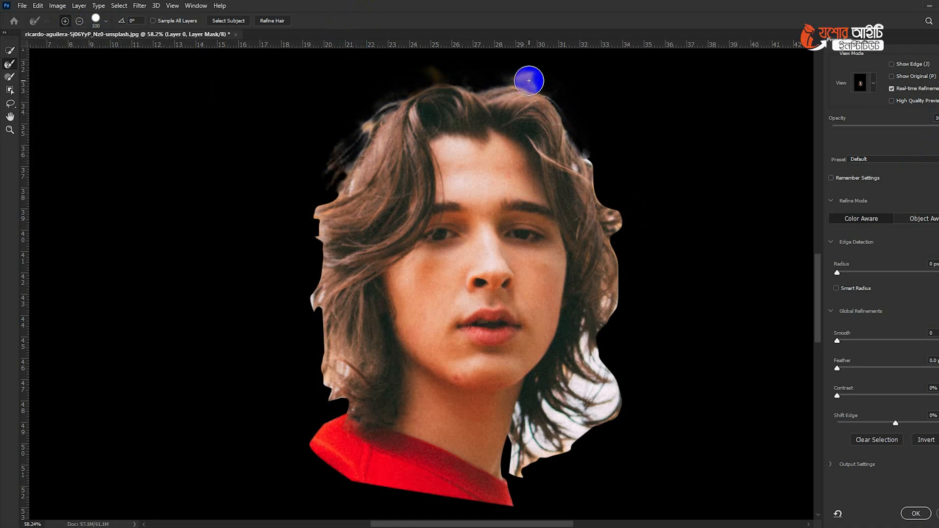
{"action": "mouse_move", "coordinate": [529, 82]}
{"action": "left_mouse_down"}
{"action": "mouse_move", "coordinate": [543, 96]}
{"action": "mouse_move", "coordinate": [545, 124]}
{"action": "left_mouse_up"}
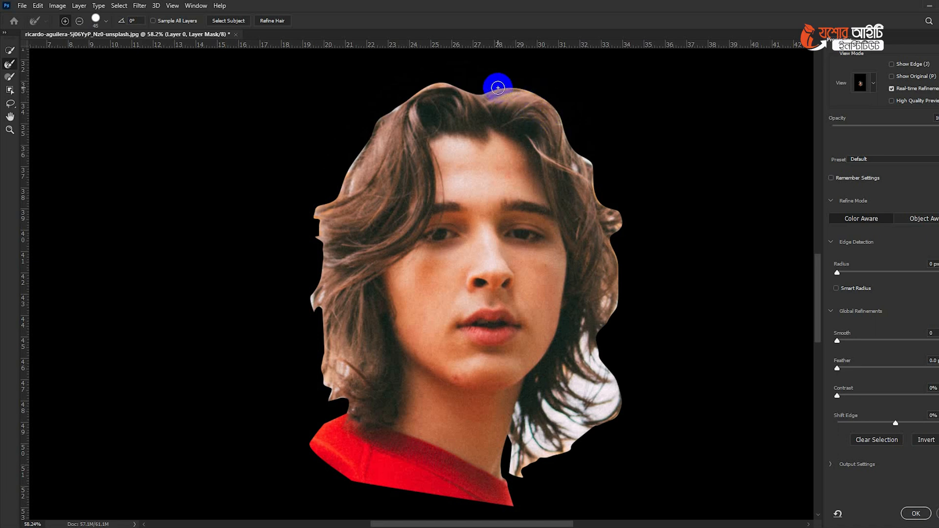
- Refine the hair edge from the top of the head down the right side to the neck, using a 35 to 70 px brush
{"action": "left_click_drag", "start_coordinate": [497, 88], "coordinate": [550, 102]}
{"action": "left_click", "coordinate": [627, 172]}
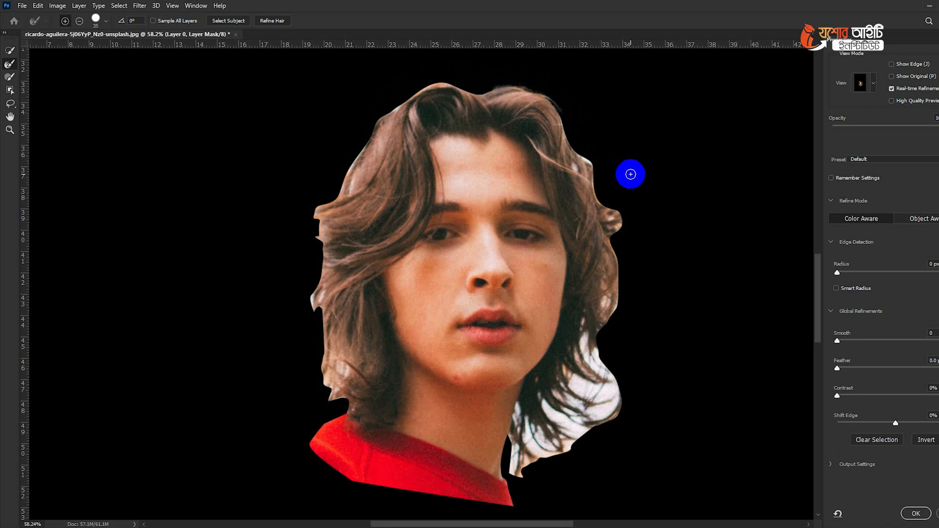
{"action": "mouse_move", "coordinate": [631, 174]}
{"action": "left_mouse_down"}
{"action": "mouse_move", "coordinate": [623, 195]}
{"action": "mouse_move", "coordinate": [582, 128]}
{"action": "mouse_move", "coordinate": [558, 107]}
{"action": "mouse_move", "coordinate": [566, 118]}
{"action": "left_mouse_up"}
{"action": "key", "text": "bracketright"}
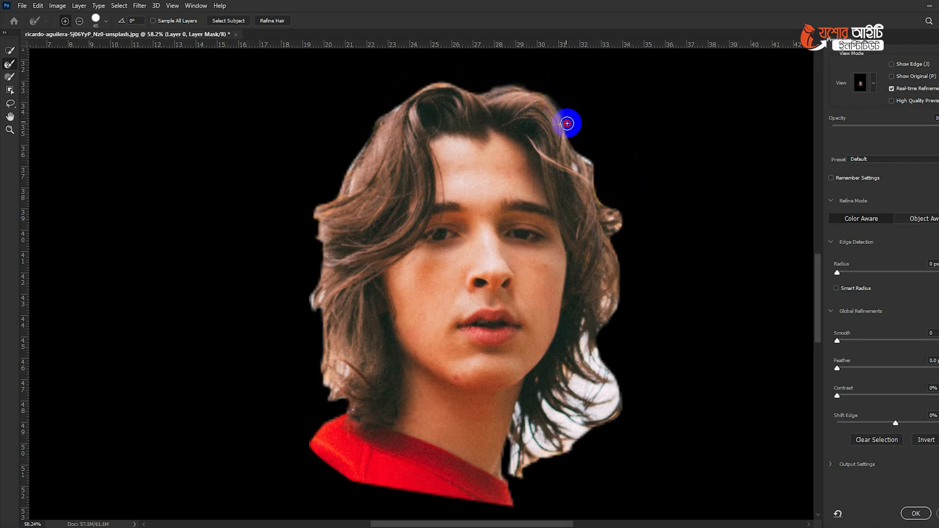
{"action": "mouse_move", "coordinate": [594, 174]}
{"action": "left_mouse_down"}
{"action": "mouse_move", "coordinate": [623, 219]}
{"action": "mouse_move", "coordinate": [619, 236]}
{"action": "mouse_move", "coordinate": [613, 212]}
{"action": "mouse_move", "coordinate": [625, 218]}
{"action": "mouse_move", "coordinate": [629, 233]}
{"action": "mouse_move", "coordinate": [611, 243]}
{"action": "mouse_move", "coordinate": [649, 242]}
{"action": "mouse_move", "coordinate": [621, 244]}
{"action": "mouse_move", "coordinate": [614, 253]}
{"action": "mouse_move", "coordinate": [631, 257]}
{"action": "mouse_move", "coordinate": [622, 253]}
{"action": "mouse_move", "coordinate": [622, 270]}
{"action": "mouse_move", "coordinate": [620, 223]}
{"action": "mouse_move", "coordinate": [601, 216]}
{"action": "mouse_move", "coordinate": [626, 267]}
{"action": "mouse_move", "coordinate": [620, 258]}
{"action": "mouse_move", "coordinate": [608, 305]}
{"action": "left_mouse_up"}
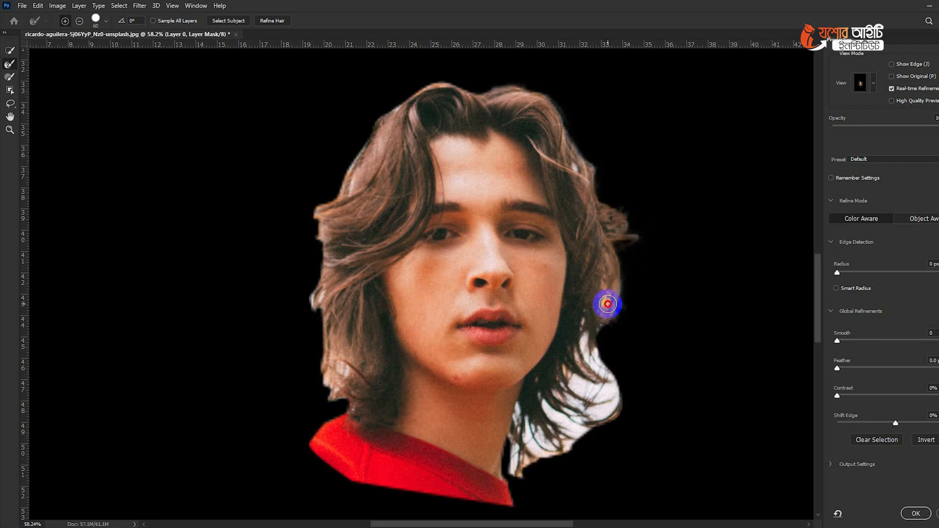
{"action": "mouse_move", "coordinate": [585, 339]}
{"action": "left_mouse_down"}
{"action": "mouse_move", "coordinate": [605, 359]}
{"action": "mouse_move", "coordinate": [611, 318]}
{"action": "mouse_move", "coordinate": [608, 410]}
{"action": "mouse_move", "coordinate": [623, 276]}
{"action": "mouse_move", "coordinate": [637, 395]}
{"action": "mouse_move", "coordinate": [635, 381]}
{"action": "mouse_move", "coordinate": [628, 393]}
{"action": "mouse_move", "coordinate": [609, 385]}
{"action": "mouse_move", "coordinate": [607, 402]}
{"action": "mouse_move", "coordinate": [593, 395]}
{"action": "mouse_move", "coordinate": [567, 371]}
{"action": "mouse_move", "coordinate": [575, 358]}
{"action": "mouse_move", "coordinate": [605, 381]}
{"action": "mouse_move", "coordinate": [599, 404]}
{"action": "mouse_move", "coordinate": [572, 398]}
{"action": "mouse_move", "coordinate": [565, 385]}
{"action": "mouse_move", "coordinate": [579, 402]}
{"action": "mouse_move", "coordinate": [613, 411]}
{"action": "mouse_move", "coordinate": [592, 424]}
{"action": "mouse_move", "coordinate": [612, 401]}
{"action": "mouse_move", "coordinate": [612, 381]}
{"action": "mouse_move", "coordinate": [591, 426]}
{"action": "mouse_move", "coordinate": [584, 416]}
{"action": "mouse_move", "coordinate": [594, 413]}
{"action": "mouse_move", "coordinate": [542, 397]}
{"action": "mouse_move", "coordinate": [579, 421]}
{"action": "mouse_move", "coordinate": [566, 424]}
{"action": "mouse_move", "coordinate": [588, 432]}
{"action": "mouse_move", "coordinate": [581, 429]}
{"action": "mouse_move", "coordinate": [588, 421]}
{"action": "mouse_move", "coordinate": [579, 424]}
{"action": "mouse_move", "coordinate": [586, 444]}
{"action": "mouse_move", "coordinate": [538, 431]}
{"action": "mouse_move", "coordinate": [548, 442]}
{"action": "mouse_move", "coordinate": [541, 453]}
{"action": "mouse_move", "coordinate": [521, 411]}
{"action": "mouse_move", "coordinate": [516, 466]}
{"action": "mouse_move", "coordinate": [560, 444]}
{"action": "mouse_move", "coordinate": [516, 442]}
{"action": "mouse_move", "coordinate": [576, 442]}
{"action": "mouse_move", "coordinate": [549, 457]}
{"action": "mouse_move", "coordinate": [604, 427]}
{"action": "mouse_move", "coordinate": [633, 465]}
{"action": "left_mouse_up"}
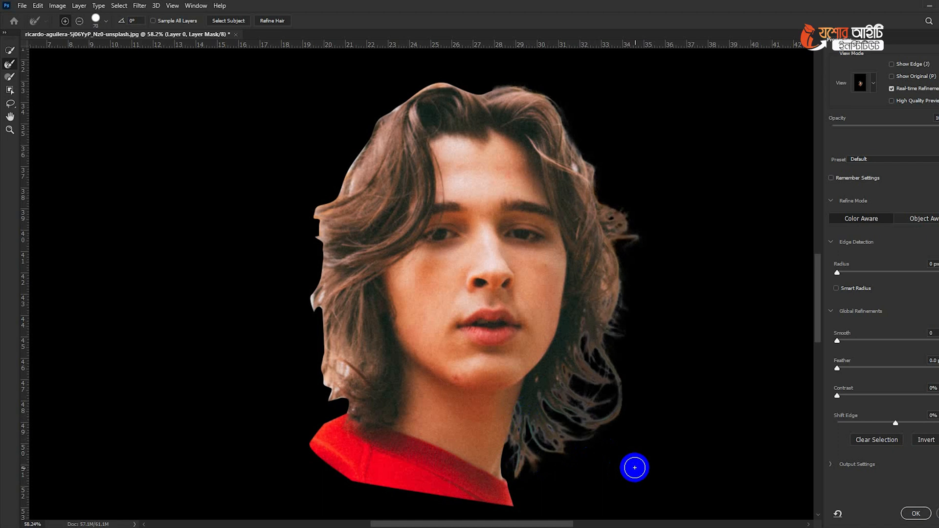
- Refine the hair edge along the left side up to the top of the head and apply the refined mask
{"action": "mouse_move", "coordinate": [336, 392]}
{"action": "left_mouse_down"}
{"action": "mouse_move", "coordinate": [346, 371]}
{"action": "mouse_move", "coordinate": [330, 374]}
{"action": "mouse_move", "coordinate": [325, 356]}
{"action": "mouse_move", "coordinate": [317, 223]}
{"action": "mouse_move", "coordinate": [370, 137]}
{"action": "mouse_move", "coordinate": [345, 194]}
{"action": "mouse_move", "coordinate": [376, 128]}
{"action": "mouse_move", "coordinate": [339, 165]}
{"action": "mouse_move", "coordinate": [292, 268]}
{"action": "mouse_move", "coordinate": [301, 240]}
{"action": "mouse_move", "coordinate": [292, 217]}
{"action": "mouse_move", "coordinate": [307, 229]}
{"action": "mouse_move", "coordinate": [329, 165]}
{"action": "mouse_move", "coordinate": [309, 184]}
{"action": "mouse_move", "coordinate": [367, 127]}
{"action": "mouse_move", "coordinate": [321, 187]}
{"action": "mouse_move", "coordinate": [399, 106]}
{"action": "mouse_move", "coordinate": [373, 116]}
{"action": "mouse_move", "coordinate": [427, 90]}
{"action": "mouse_move", "coordinate": [457, 107]}
{"action": "mouse_move", "coordinate": [461, 122]}
{"action": "mouse_move", "coordinate": [441, 124]}
{"action": "mouse_move", "coordinate": [405, 95]}
{"action": "mouse_move", "coordinate": [440, 82]}
{"action": "mouse_move", "coordinate": [536, 105]}
{"action": "mouse_move", "coordinate": [554, 172]}
{"action": "left_mouse_up"}
{"action": "key", "text": "bracketleft"}
{"action": "key", "text": "bracketleft"}
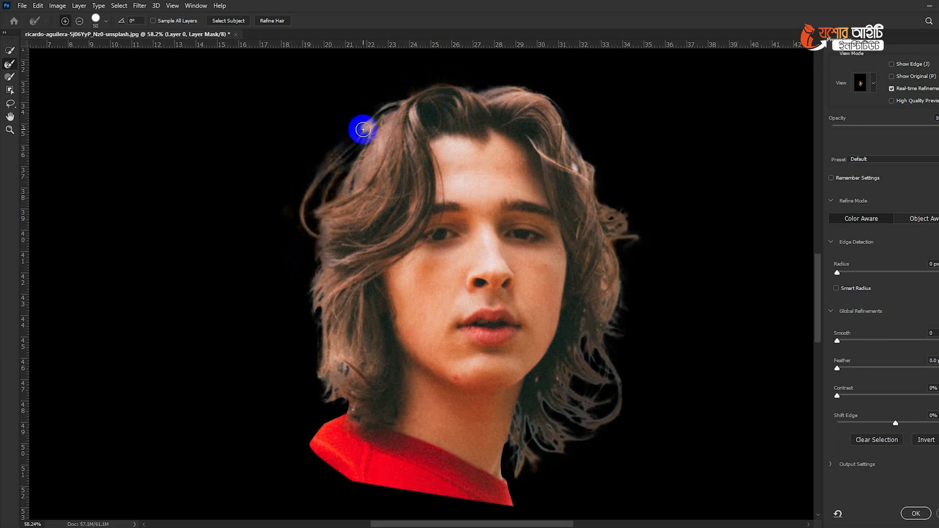
{"action": "mouse_move", "coordinate": [384, 144]}
{"action": "left_mouse_down"}
{"action": "mouse_move", "coordinate": [361, 128]}
{"action": "mouse_move", "coordinate": [333, 157]}
{"action": "left_mouse_up"}
{"action": "left_click_drag", "start_coordinate": [440, 408], "coordinate": [347, 406]}
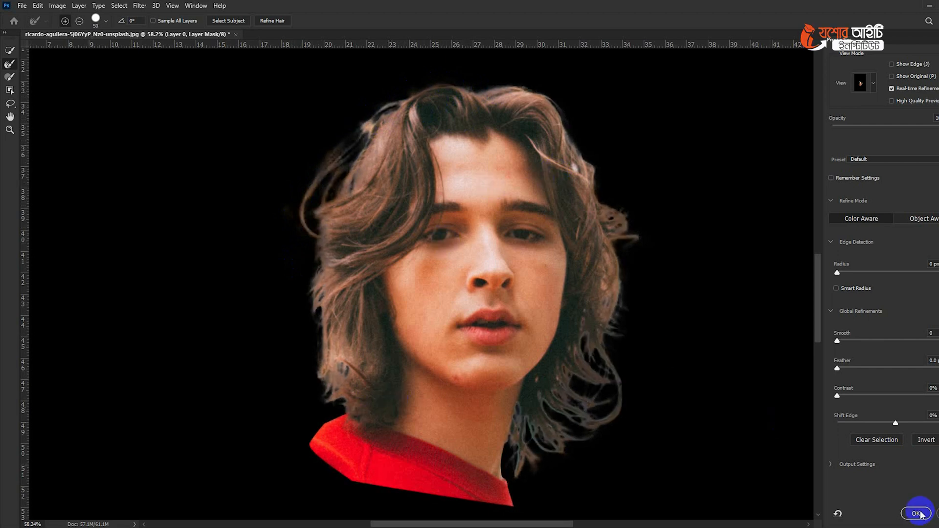
{"action": "left_click", "coordinate": [902, 509]}
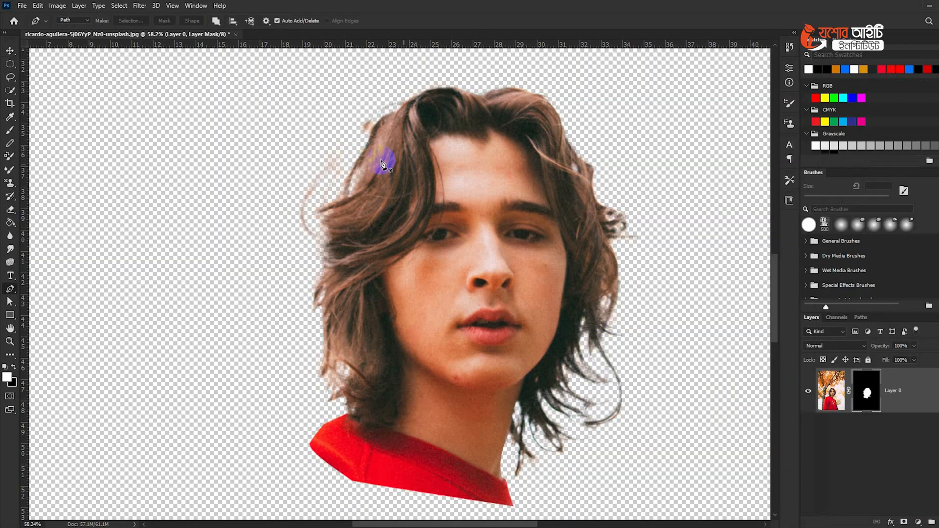
- Add a black Solid Color fill layer and place it below the masked portrait layer
{"action": "left_click", "coordinate": [918, 521]}
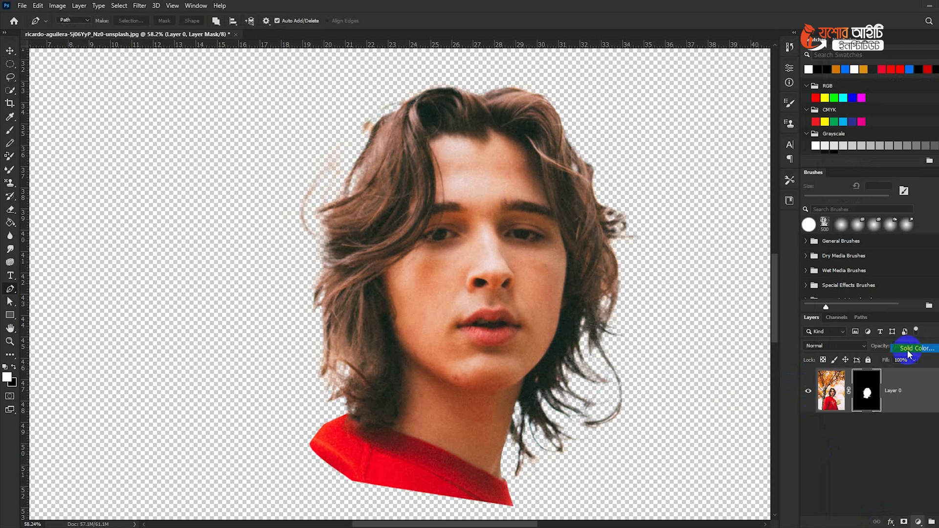
{"action": "left_click", "coordinate": [906, 349]}
{"action": "left_click", "coordinate": [824, 182]}
{"action": "left_click_drag", "start_coordinate": [894, 391], "coordinate": [898, 464]}
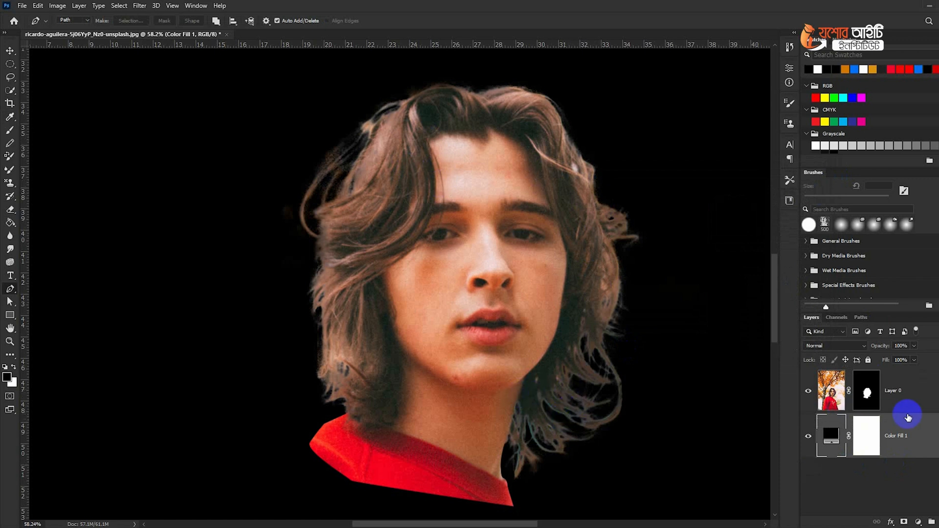
- Add a blank layer above the masked portrait layer and choose the Brush tool
{"action": "left_click", "coordinate": [908, 399]}
{"action": "left_click", "coordinate": [936, 521]}
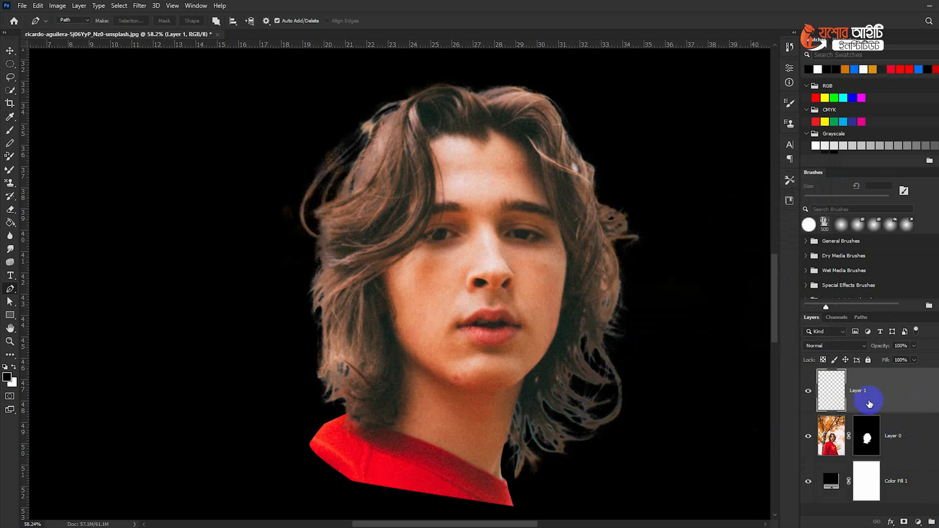
{"action": "left_click", "coordinate": [17, 136]}
- Switch the brush to Soft Round at 200 px and undo the trial strokes over the hair
{"action": "mouse_move", "coordinate": [640, 395]}
{"action": "left_mouse_down"}
{"action": "mouse_move", "coordinate": [593, 425]}
{"action": "mouse_move", "coordinate": [611, 259]}
{"action": "mouse_move", "coordinate": [634, 237]}
{"action": "left_mouse_up"}
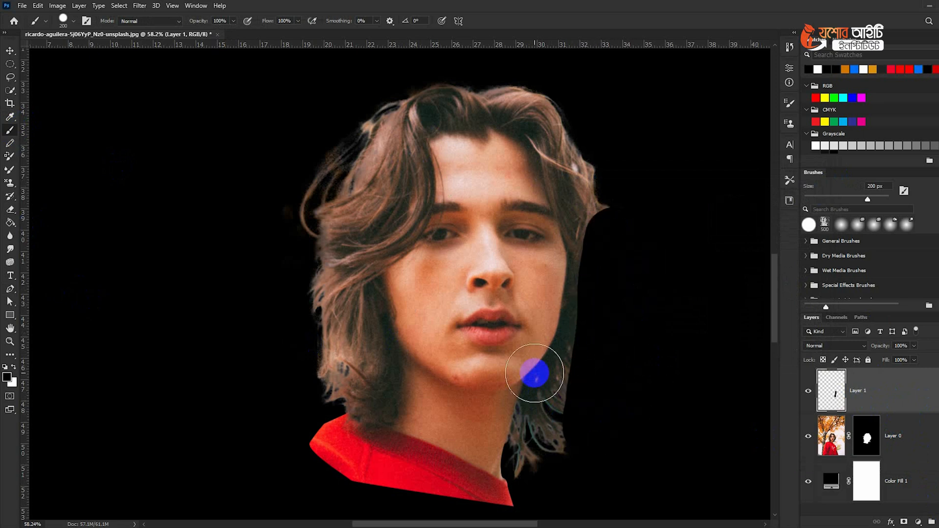
{"action": "key", "text": "ctrl+z"}
{"action": "right_click", "coordinate": [395, 269]}
{"action": "left_click", "coordinate": [468, 299]}
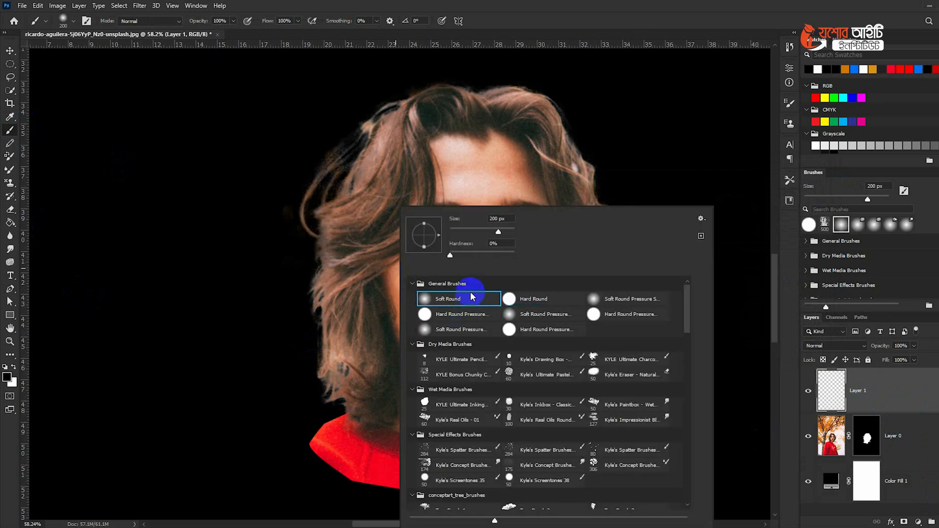
{"action": "left_click", "coordinate": [591, 5]}
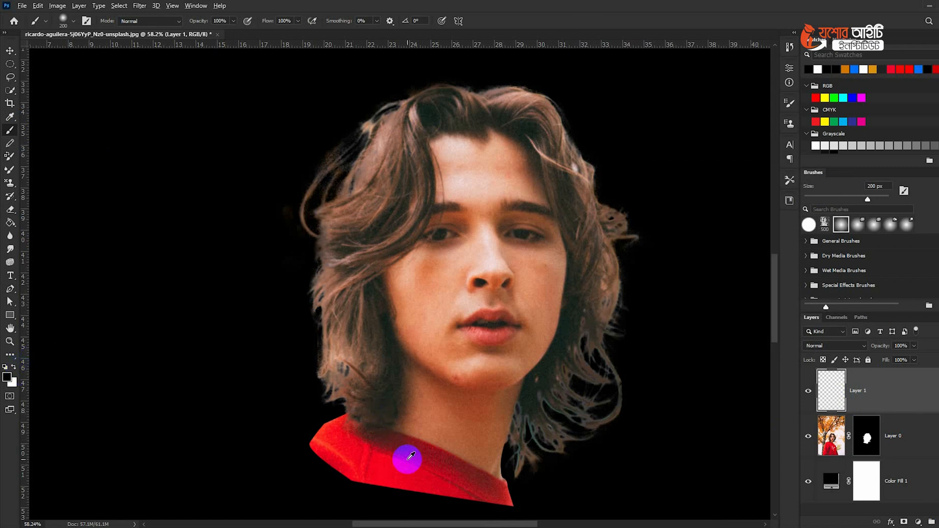
{"action": "mouse_move", "coordinate": [358, 376]}
{"action": "left_mouse_down"}
{"action": "mouse_move", "coordinate": [293, 373]}
{"action": "mouse_move", "coordinate": [269, 293]}
{"action": "mouse_move", "coordinate": [294, 269]}
{"action": "left_mouse_up"}
{"action": "key", "text": "ctrl+z"}
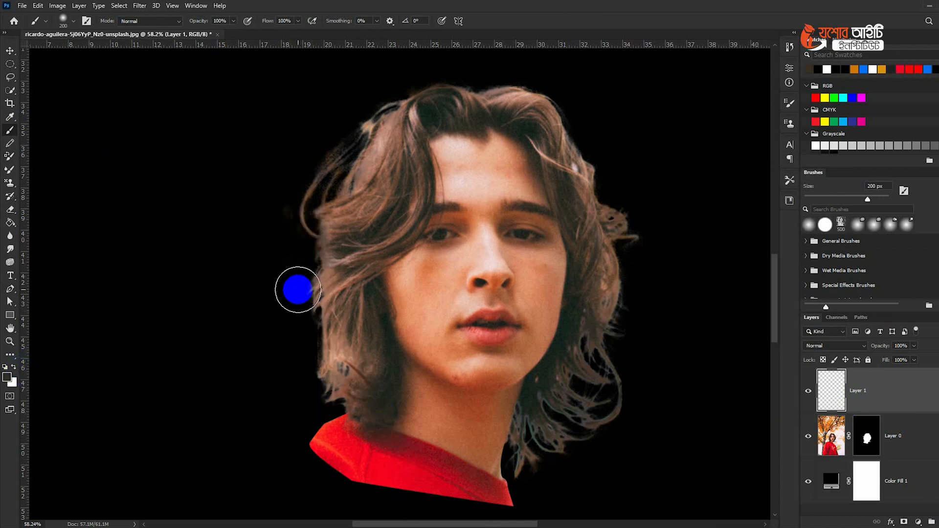
- Clip the blank Layer 1 to the masked portrait layer with a clipping mask
{"action": "scroll", "coordinate": [669, 433], "scroll_direction": "up", "scroll_amount": 1}
{"action": "left_click_drag", "start_coordinate": [660, 420], "coordinate": [626, 365]}
{"action": "right_click", "coordinate": [905, 389]}
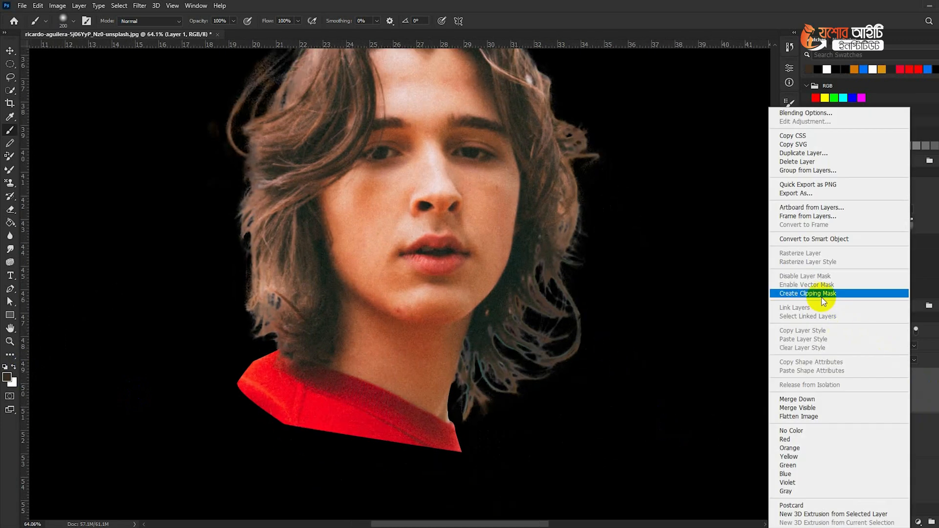
{"action": "left_click", "coordinate": [931, 398]}
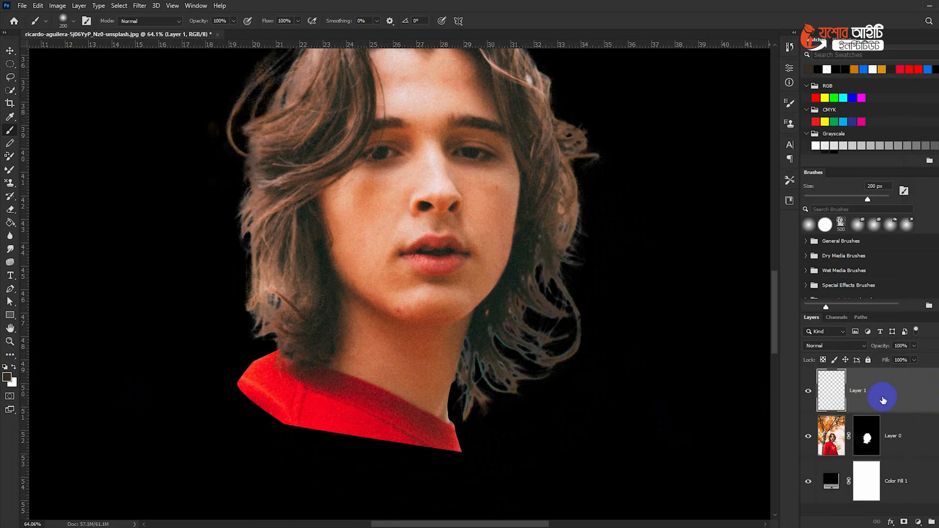
{"action": "right_click", "coordinate": [909, 396]}
{"action": "left_click", "coordinate": [808, 294]}
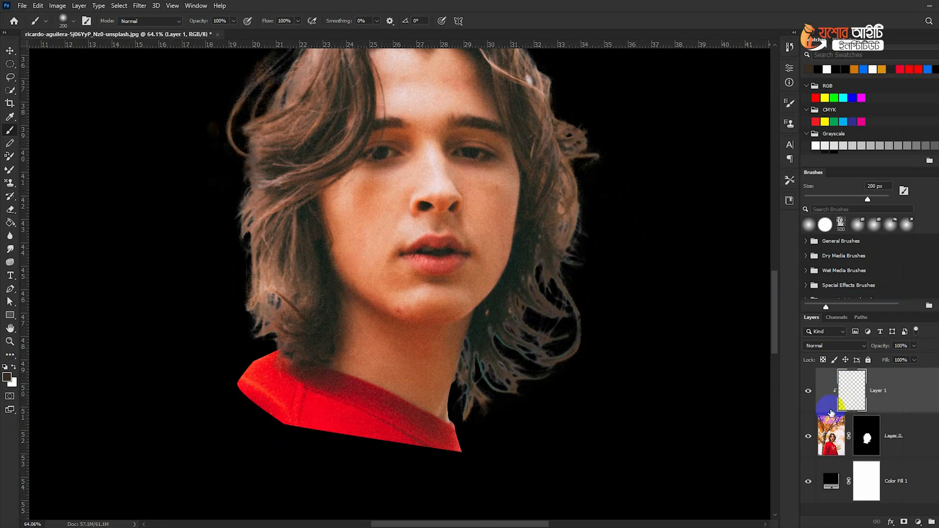
- Set the brush opacity to 20%
{"action": "scroll", "coordinate": [602, 386], "scroll_direction": "up", "scroll_amount": 3}
{"action": "right_click", "coordinate": [599, 294]}
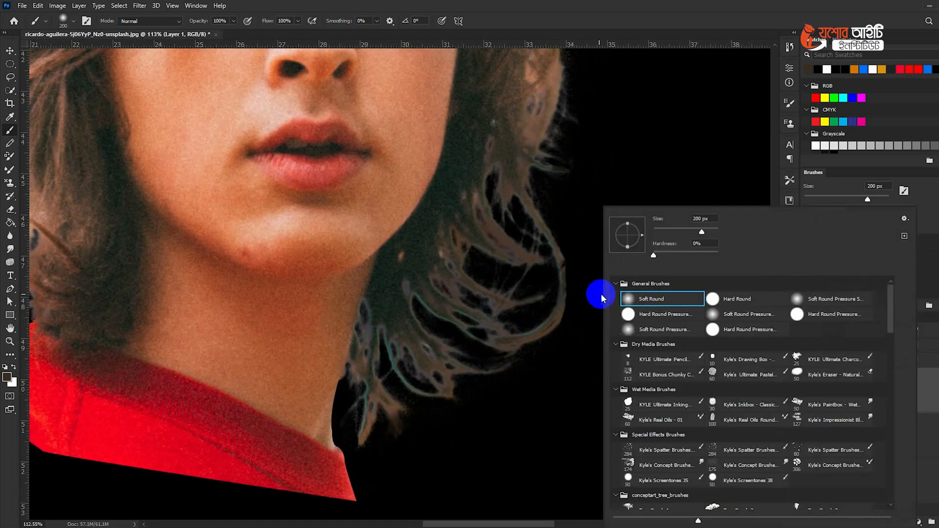
{"action": "left_click", "coordinate": [690, 25]}
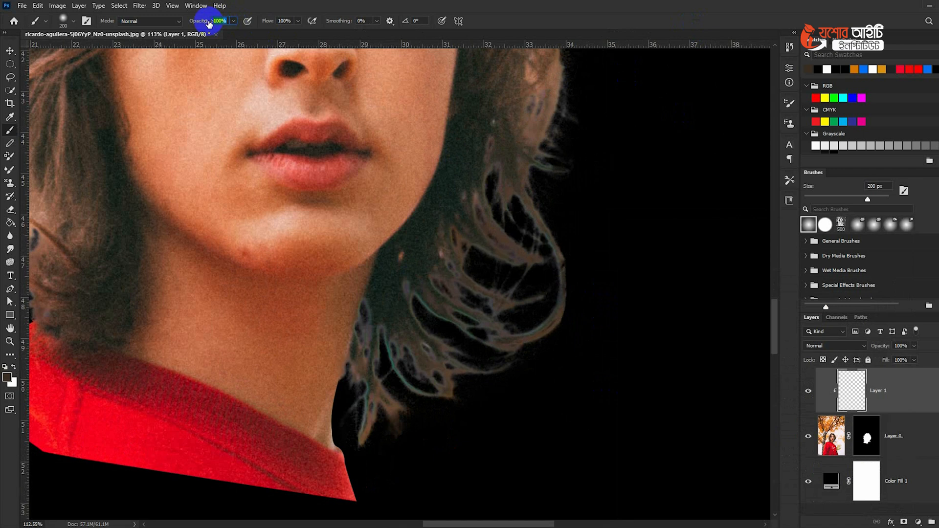
{"action": "type", "text": "2"}
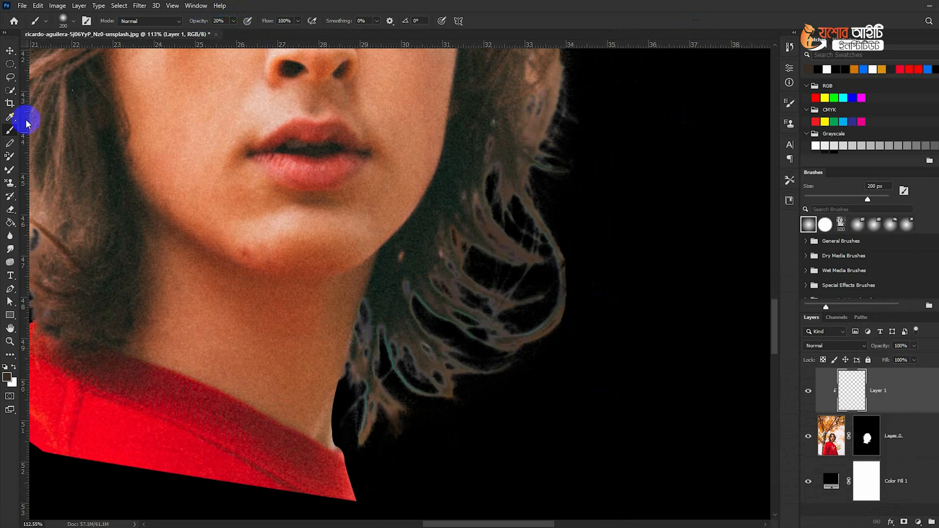
- Sample the hair colours and paint over the discoloured loose strands on the right side beside the neck
{"action": "mouse_move", "coordinate": [502, 292]}
{"action": "left_mouse_down"}
{"action": "mouse_move", "coordinate": [526, 319]}
{"action": "mouse_move", "coordinate": [438, 288]}
{"action": "mouse_move", "coordinate": [398, 310]}
{"action": "left_mouse_up"}
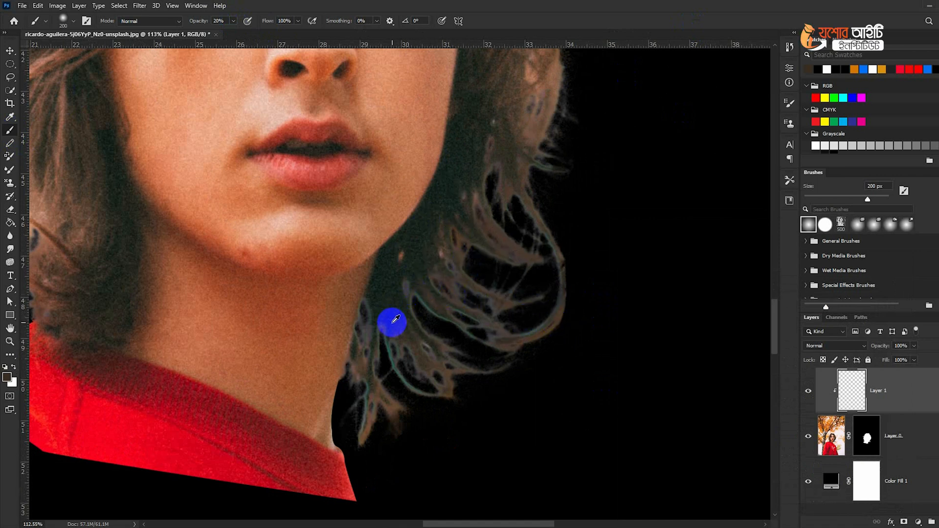
{"action": "mouse_move", "coordinate": [392, 322]}
{"action": "left_mouse_down"}
{"action": "mouse_move", "coordinate": [457, 340]}
{"action": "mouse_move", "coordinate": [433, 331]}
{"action": "mouse_move", "coordinate": [442, 341]}
{"action": "mouse_move", "coordinate": [443, 325]}
{"action": "mouse_move", "coordinate": [450, 337]}
{"action": "mouse_move", "coordinate": [433, 314]}
{"action": "mouse_move", "coordinate": [450, 346]}
{"action": "mouse_move", "coordinate": [440, 309]}
{"action": "mouse_move", "coordinate": [448, 313]}
{"action": "mouse_move", "coordinate": [459, 334]}
{"action": "mouse_move", "coordinate": [440, 319]}
{"action": "mouse_move", "coordinate": [476, 384]}
{"action": "mouse_move", "coordinate": [405, 390]}
{"action": "mouse_move", "coordinate": [384, 426]}
{"action": "mouse_move", "coordinate": [382, 414]}
{"action": "mouse_move", "coordinate": [400, 433]}
{"action": "mouse_move", "coordinate": [529, 360]}
{"action": "mouse_move", "coordinate": [566, 280]}
{"action": "mouse_move", "coordinate": [503, 334]}
{"action": "mouse_move", "coordinate": [533, 295]}
{"action": "mouse_move", "coordinate": [496, 295]}
{"action": "mouse_move", "coordinate": [488, 234]}
{"action": "mouse_move", "coordinate": [562, 216]}
{"action": "mouse_move", "coordinate": [520, 326]}
{"action": "mouse_move", "coordinate": [489, 367]}
{"action": "left_mouse_up"}
{"action": "left_click", "coordinate": [489, 184], "text": "alt"}
{"action": "mouse_move", "coordinate": [471, 255]}
{"action": "left_mouse_down"}
{"action": "mouse_move", "coordinate": [463, 311]}
{"action": "mouse_move", "coordinate": [478, 319]}
{"action": "mouse_move", "coordinate": [515, 195]}
{"action": "mouse_move", "coordinate": [543, 370]}
{"action": "left_mouse_up"}
{"action": "left_click", "coordinate": [494, 325], "text": "alt"}
{"action": "mouse_move", "coordinate": [492, 303]}
{"action": "left_mouse_down"}
{"action": "mouse_move", "coordinate": [494, 285]}
{"action": "mouse_move", "coordinate": [546, 302]}
{"action": "mouse_move", "coordinate": [542, 269]}
{"action": "left_mouse_up"}
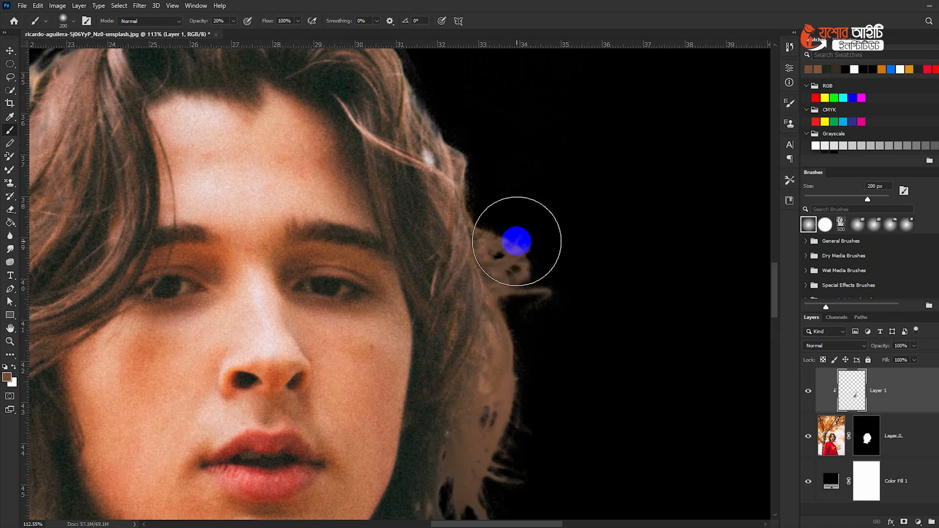
- Sample nearby brown hair tones and paint over the fringed curls and upper hair edge on the right side of the head
{"action": "left_click_drag", "start_coordinate": [562, 226], "coordinate": [619, 401]}
{"action": "left_click", "coordinate": [540, 414], "text": "alt"}
{"action": "mouse_move", "coordinate": [521, 390]}
{"action": "left_mouse_down"}
{"action": "mouse_move", "coordinate": [529, 330]}
{"action": "mouse_move", "coordinate": [514, 328]}
{"action": "mouse_move", "coordinate": [501, 264]}
{"action": "mouse_move", "coordinate": [480, 279]}
{"action": "mouse_move", "coordinate": [452, 205]}
{"action": "mouse_move", "coordinate": [433, 186]}
{"action": "mouse_move", "coordinate": [389, 193]}
{"action": "mouse_move", "coordinate": [436, 193]}
{"action": "mouse_move", "coordinate": [515, 212]}
{"action": "left_mouse_up"}
{"action": "left_click", "coordinate": [493, 304], "text": "alt"}
{"action": "left_click", "coordinate": [394, 189], "text": "alt"}
{"action": "left_click", "coordinate": [400, 197], "text": "alt"}
{"action": "left_click_drag", "start_coordinate": [367, 186], "coordinate": [392, 158]}
- Sample matching hair tones and paint over the edge fringes along the top and left side of the hair
{"action": "left_click", "coordinate": [254, 198], "text": "alt"}
{"action": "mouse_move", "coordinate": [257, 191]}
{"action": "left_mouse_down"}
{"action": "mouse_move", "coordinate": [248, 164]}
{"action": "mouse_move", "coordinate": [199, 165]}
{"action": "mouse_move", "coordinate": [215, 156]}
{"action": "mouse_move", "coordinate": [193, 165]}
{"action": "mouse_move", "coordinate": [224, 171]}
{"action": "mouse_move", "coordinate": [507, 115]}
{"action": "left_mouse_up"}
{"action": "left_click", "coordinate": [395, 182], "text": "alt"}
{"action": "mouse_move", "coordinate": [372, 191]}
{"action": "left_mouse_down"}
{"action": "mouse_move", "coordinate": [336, 204]}
{"action": "mouse_move", "coordinate": [285, 263]}
{"action": "mouse_move", "coordinate": [329, 256]}
{"action": "mouse_move", "coordinate": [293, 277]}
{"action": "mouse_move", "coordinate": [245, 367]}
{"action": "mouse_move", "coordinate": [310, 224]}
{"action": "left_mouse_up"}
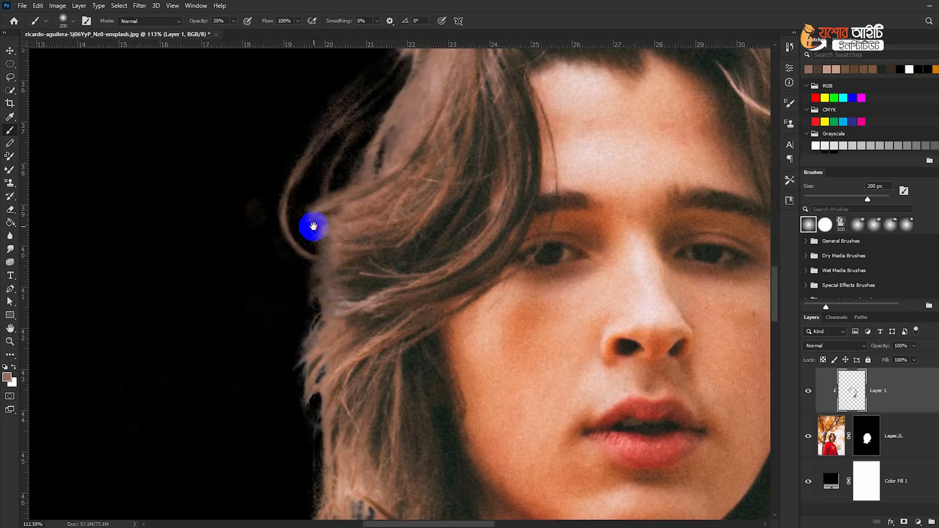
{"action": "mouse_move", "coordinate": [342, 251]}
{"action": "left_mouse_down"}
{"action": "mouse_move", "coordinate": [318, 308]}
{"action": "mouse_move", "coordinate": [302, 297]}
{"action": "mouse_move", "coordinate": [268, 396]}
{"action": "left_mouse_up"}
{"action": "mouse_move", "coordinate": [325, 371]}
{"action": "left_mouse_down"}
{"action": "mouse_move", "coordinate": [339, 256]}
{"action": "mouse_move", "coordinate": [351, 256]}
{"action": "mouse_move", "coordinate": [325, 360]}
{"action": "mouse_move", "coordinate": [325, 411]}
{"action": "mouse_move", "coordinate": [331, 310]}
{"action": "mouse_move", "coordinate": [350, 347]}
{"action": "mouse_move", "coordinate": [379, 319]}
{"action": "left_mouse_up"}
{"action": "left_click", "coordinate": [368, 311], "text": "alt"}
{"action": "mouse_move", "coordinate": [345, 366]}
{"action": "left_mouse_down"}
{"action": "mouse_move", "coordinate": [333, 384]}
{"action": "mouse_move", "coordinate": [357, 364]}
{"action": "left_mouse_up"}
- Sample the dark hair colour and paint over the remaining bluish fringes in the strands beside the neck with a 45 px brush
{"action": "scroll", "coordinate": [457, 351], "scroll_direction": "down", "scroll_amount": 4}
{"action": "scroll", "coordinate": [457, 351], "scroll_direction": "down", "scroll_amount": 3}
{"action": "left_click_drag", "start_coordinate": [611, 376], "coordinate": [392, 351]}
{"action": "scroll", "coordinate": [390, 384], "scroll_direction": "up", "scroll_amount": 8}
{"action": "key", "text": "bracketleft"}
{"action": "key", "text": "bracketleft"}
{"action": "key", "text": "bracketleft"}
{"action": "key", "text": "bracketleft"}
{"action": "key", "text": "bracketleft"}
{"action": "key", "text": "bracketleft"}
{"action": "key", "text": "bracketleft"}
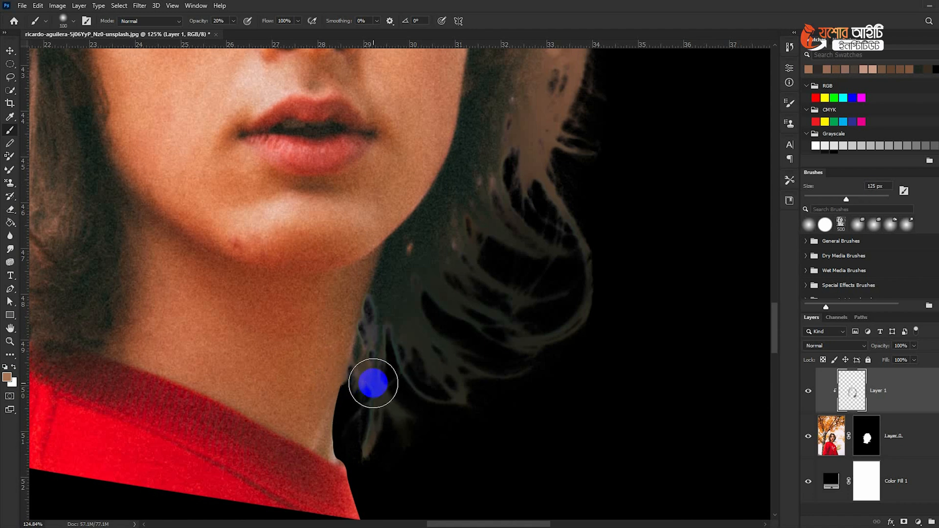
{"action": "left_click", "coordinate": [386, 303], "text": "alt"}
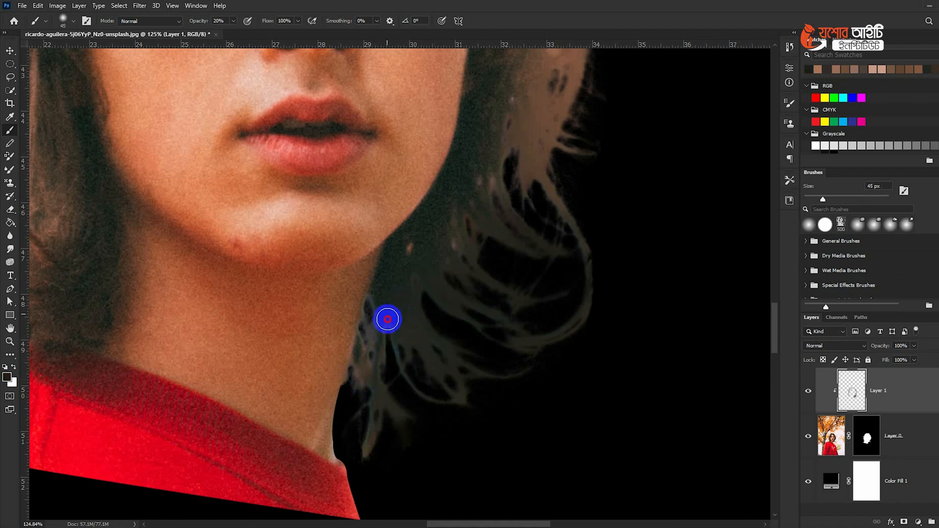
{"action": "mouse_move", "coordinate": [379, 305]}
{"action": "left_mouse_down"}
{"action": "mouse_move", "coordinate": [360, 390]}
{"action": "mouse_move", "coordinate": [363, 368]}
{"action": "mouse_move", "coordinate": [367, 459]}
{"action": "mouse_move", "coordinate": [377, 426]}
{"action": "mouse_move", "coordinate": [360, 402]}
{"action": "mouse_move", "coordinate": [380, 356]}
{"action": "mouse_move", "coordinate": [372, 348]}
{"action": "mouse_move", "coordinate": [376, 315]}
{"action": "mouse_move", "coordinate": [377, 369]}
{"action": "mouse_move", "coordinate": [409, 384]}
{"action": "mouse_move", "coordinate": [405, 291]}
{"action": "left_mouse_up"}
{"action": "mouse_move", "coordinate": [499, 349]}
{"action": "left_mouse_down"}
{"action": "mouse_move", "coordinate": [619, 310]}
{"action": "mouse_move", "coordinate": [585, 256]}
{"action": "mouse_move", "coordinate": [581, 268]}
{"action": "mouse_move", "coordinate": [589, 266]}
{"action": "mouse_move", "coordinate": [576, 229]}
{"action": "mouse_move", "coordinate": [548, 185]}
{"action": "left_mouse_up"}
{"action": "left_click_drag", "start_coordinate": [591, 297], "coordinate": [535, 344]}
{"action": "mouse_move", "coordinate": [494, 241]}
{"action": "left_mouse_down"}
{"action": "mouse_move", "coordinate": [465, 261]}
{"action": "mouse_move", "coordinate": [455, 243]}
{"action": "mouse_move", "coordinate": [462, 211]}
{"action": "mouse_move", "coordinate": [450, 279]}
{"action": "left_mouse_up"}
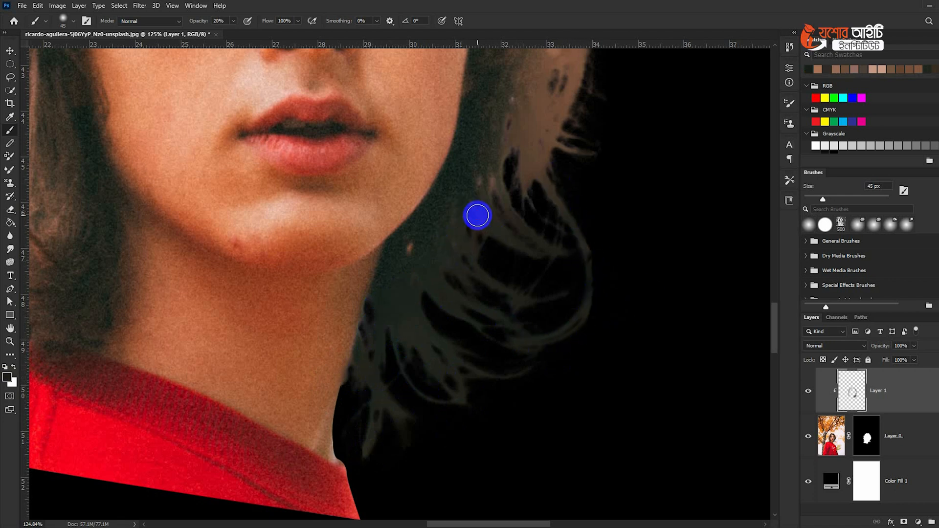
- Compare the whole cutout's hair edges with and without the painted Layer 1
{"action": "scroll", "coordinate": [493, 312], "scroll_direction": "down", "scroll_amount": 3}
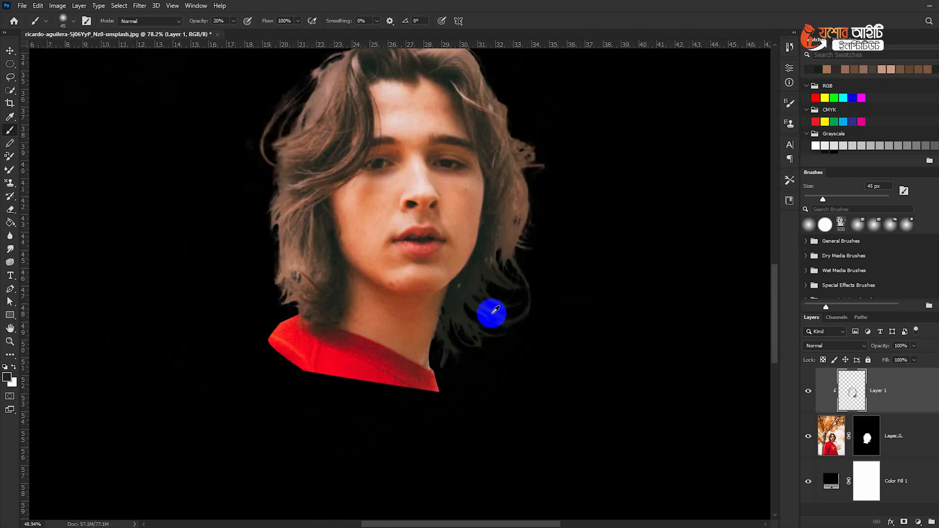
{"action": "scroll", "coordinate": [494, 318], "scroll_direction": "down", "scroll_amount": 4}
{"action": "scroll", "coordinate": [489, 225], "scroll_direction": "up", "scroll_amount": 3}
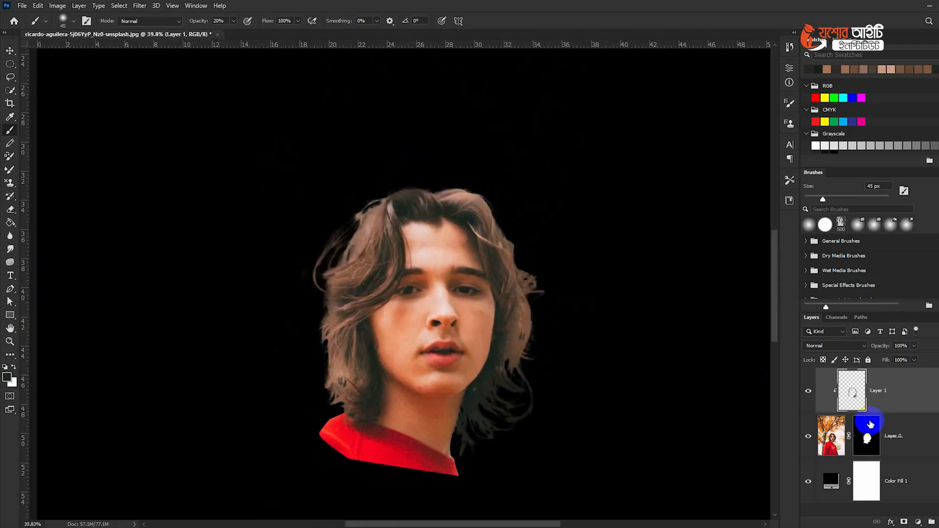
{"action": "left_click", "coordinate": [809, 393]}
{"action": "left_click", "coordinate": [808, 393]}
{"action": "left_click", "coordinate": [808, 392]}
{"action": "left_click", "coordinate": [808, 393]}
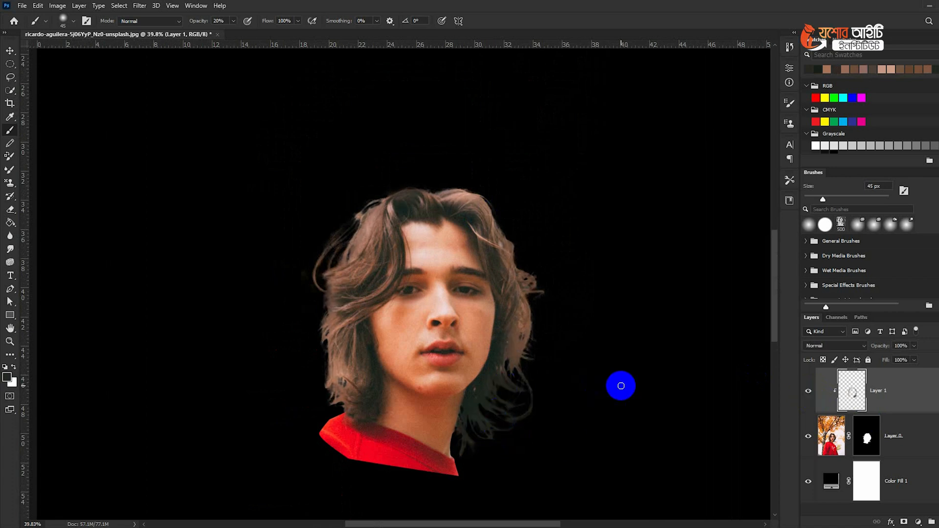